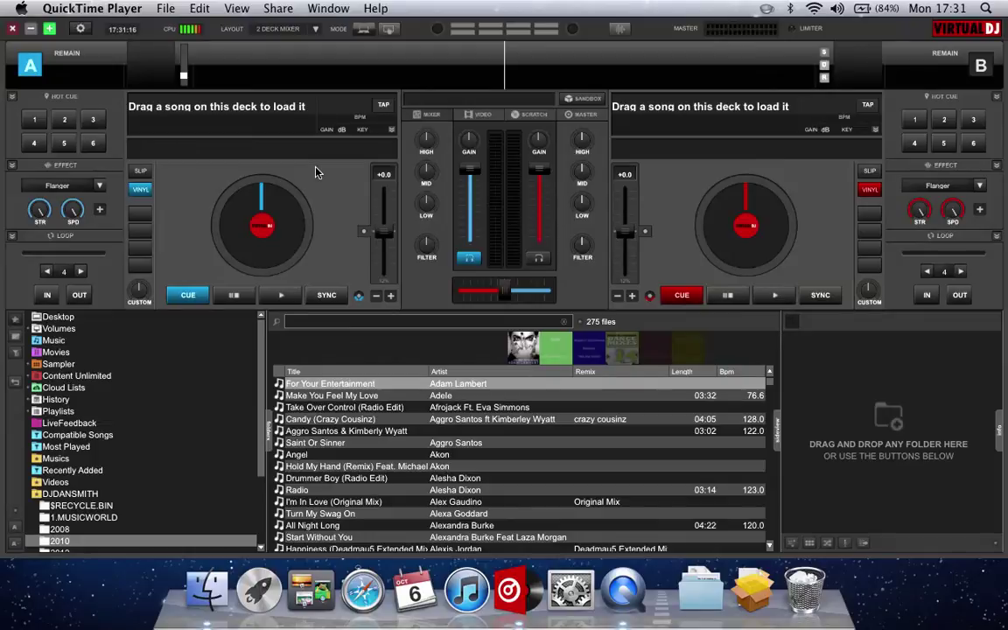
# Check the Mac's OS version, processor and memory in the About This Mac window and close it
pyautogui.click(20, 9)
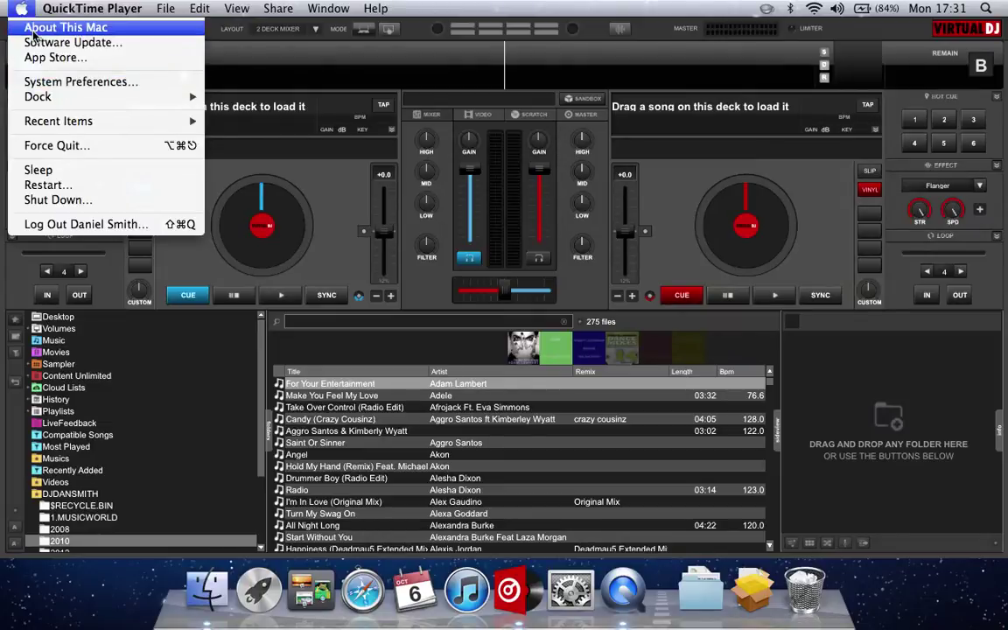
pyautogui.click(39, 27)
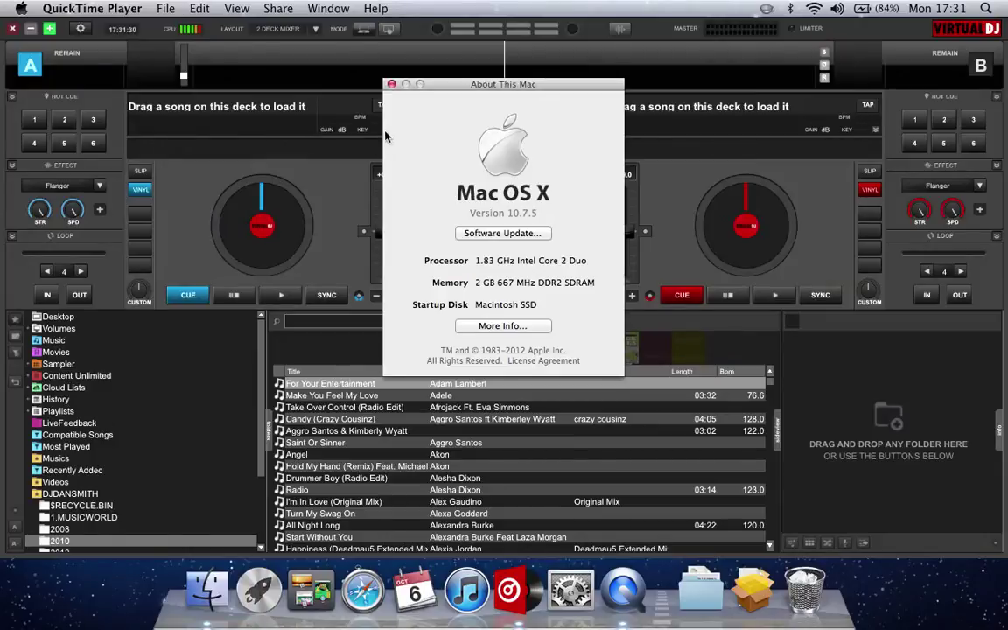
pyautogui.click(391, 85)
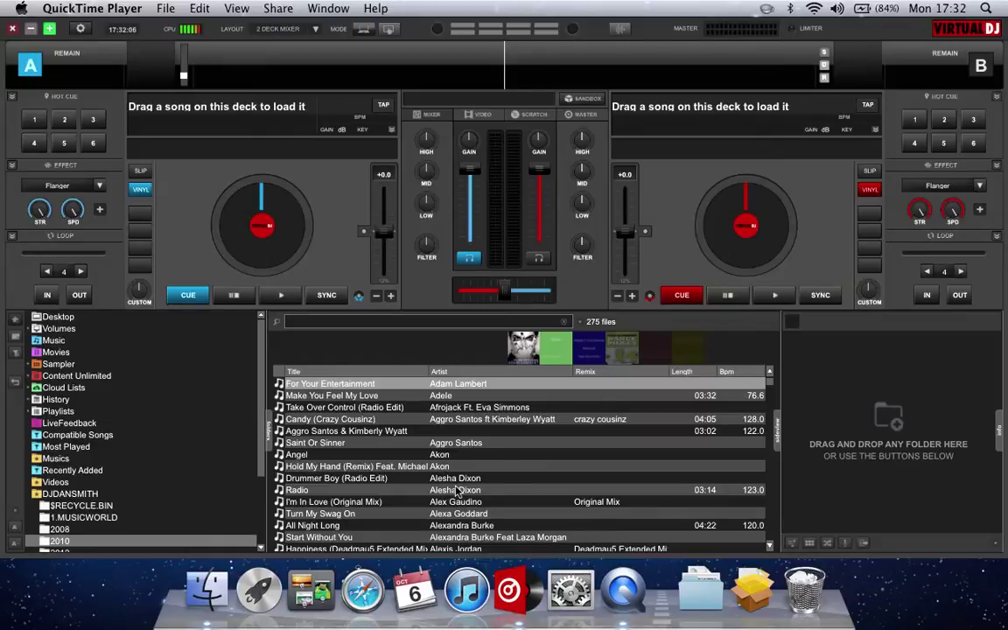
# Collapse the sideview beside the track list and load the Aggro Santos & Kimberly Wyatt track onto deck A
pyautogui.click(777, 426)
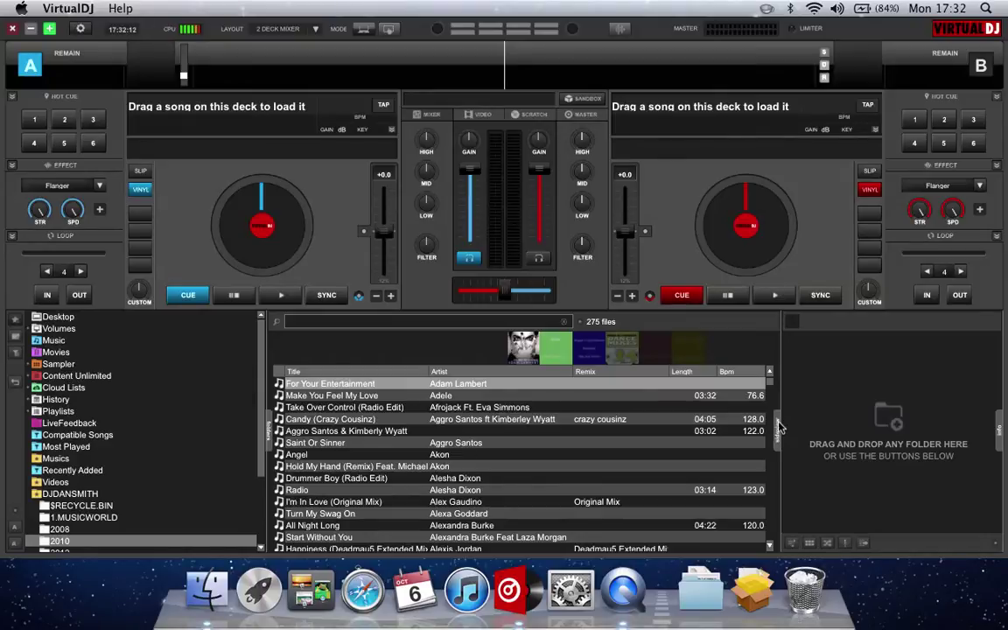
pyautogui.click(779, 426)
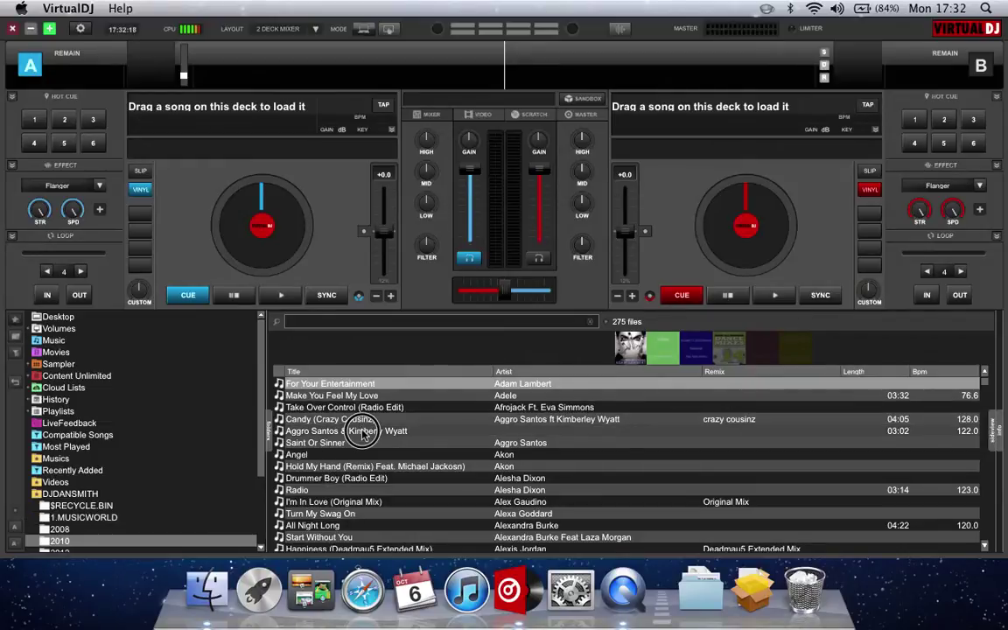
pyautogui.moveTo(363, 435); pyautogui.dragTo(267, 249)
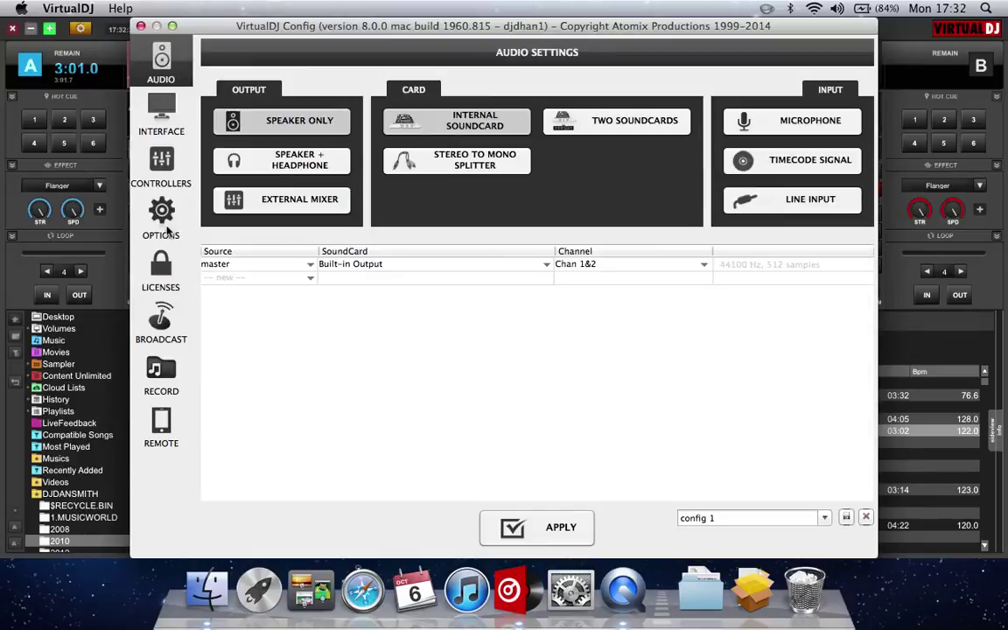
# Set songLoadPriority to low in the performances group of the configuration options, keeping advanced options shown, and collapse the group
pyautogui.click(162, 223)
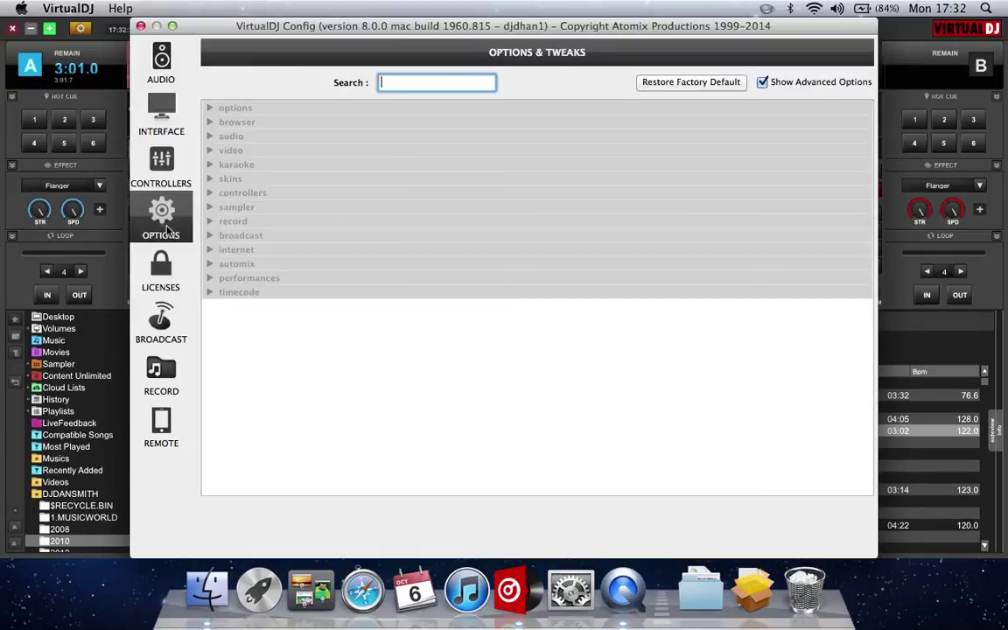
pyautogui.click(209, 278)
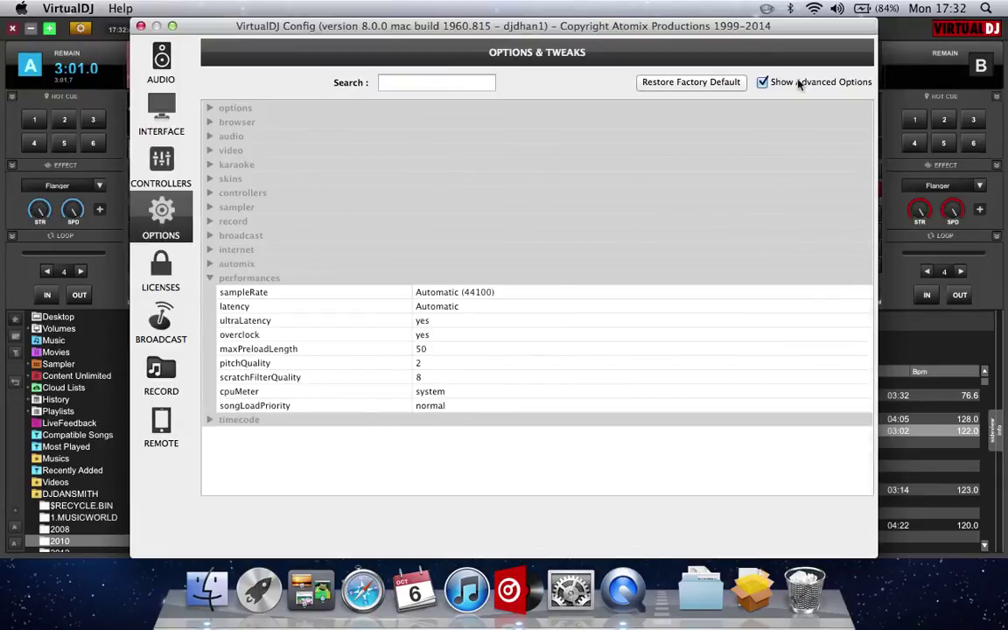
pyautogui.click(762, 83)
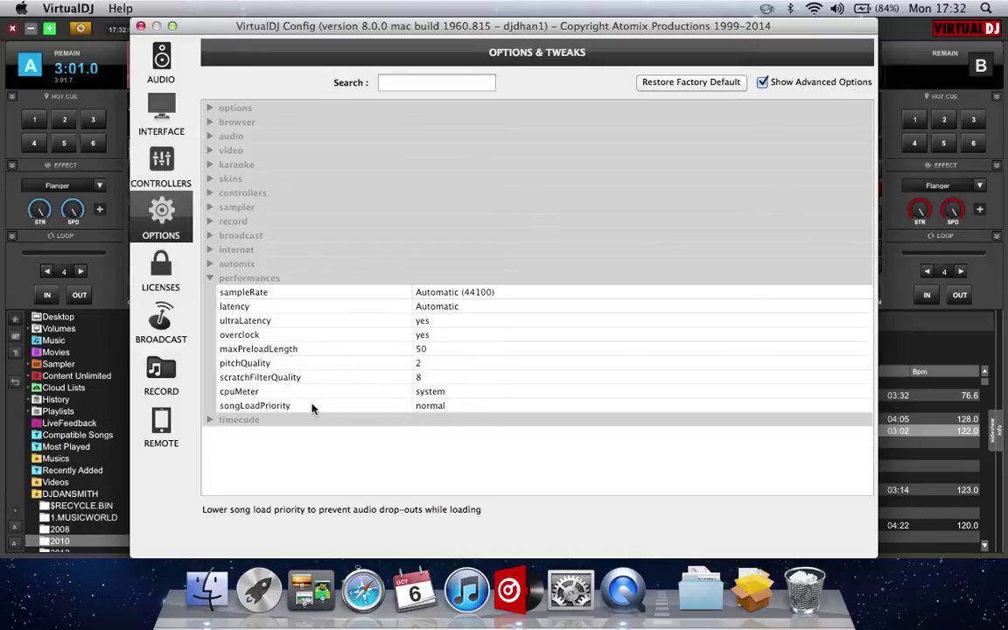
pyautogui.click(430, 407)
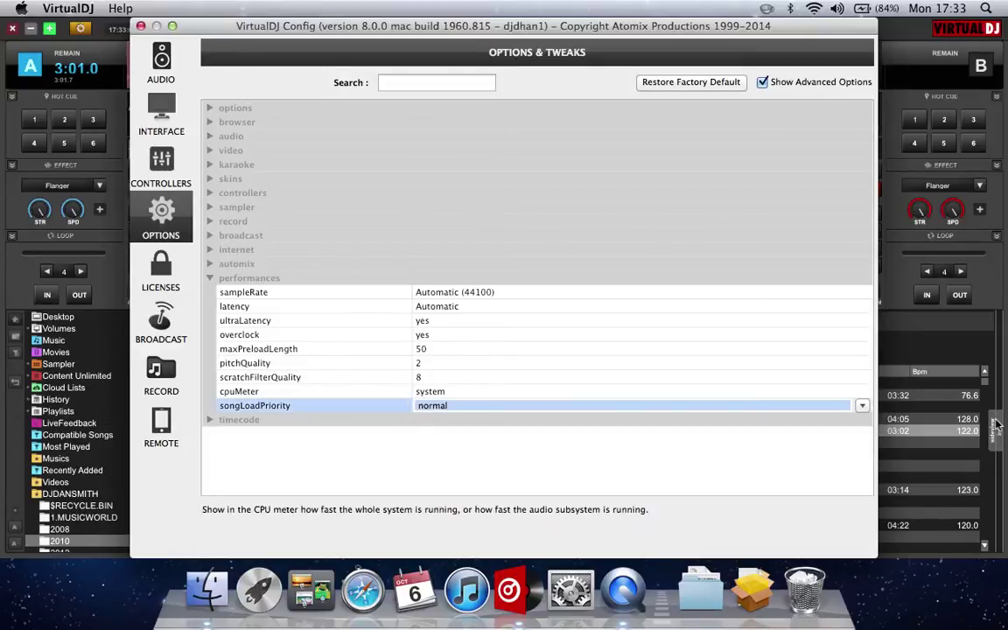
pyautogui.click(862, 407)
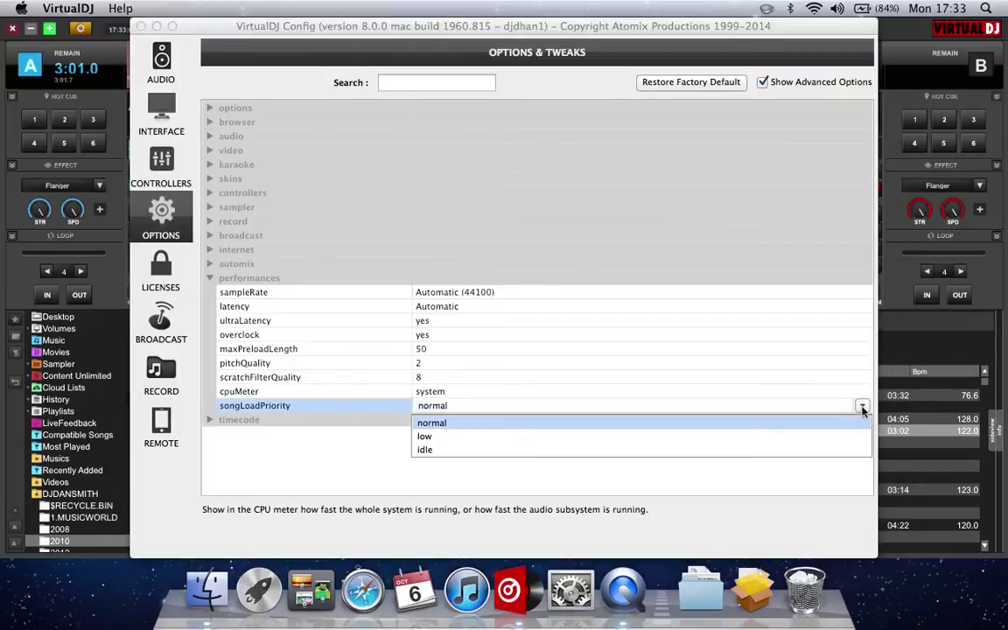
pyautogui.click(813, 434)
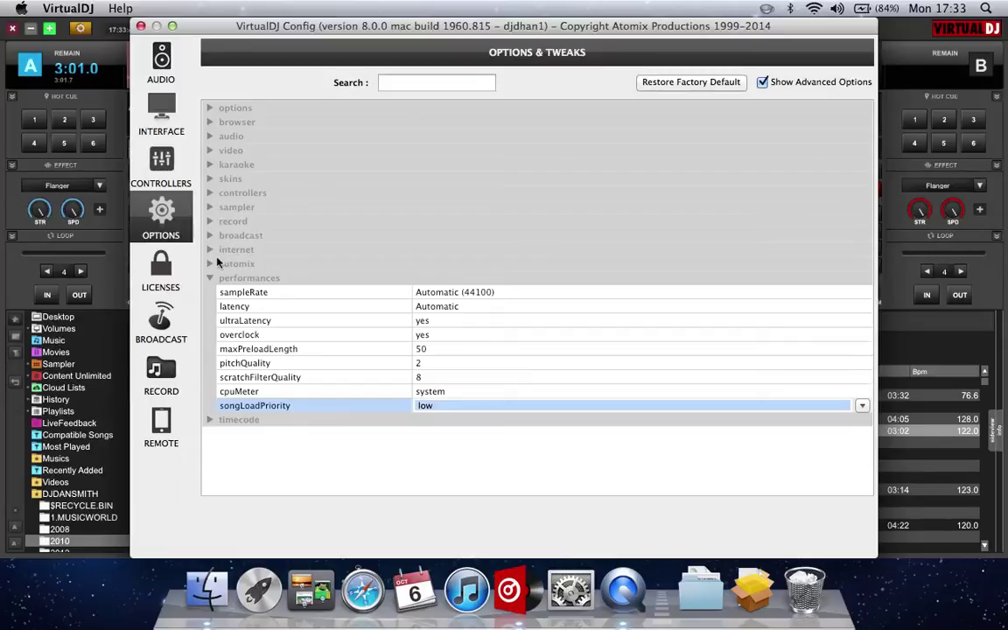
pyautogui.click(211, 278)
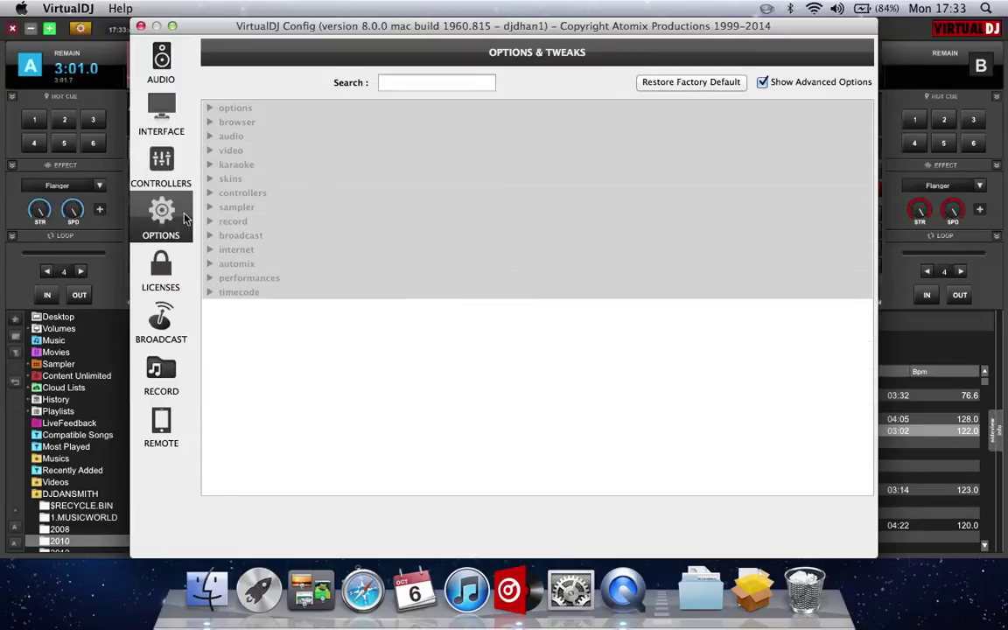
# Expand the skins options and choose no for skinDisableHWAccel
pyautogui.moveTo(208, 130); pyautogui.dragTo(409, 341)
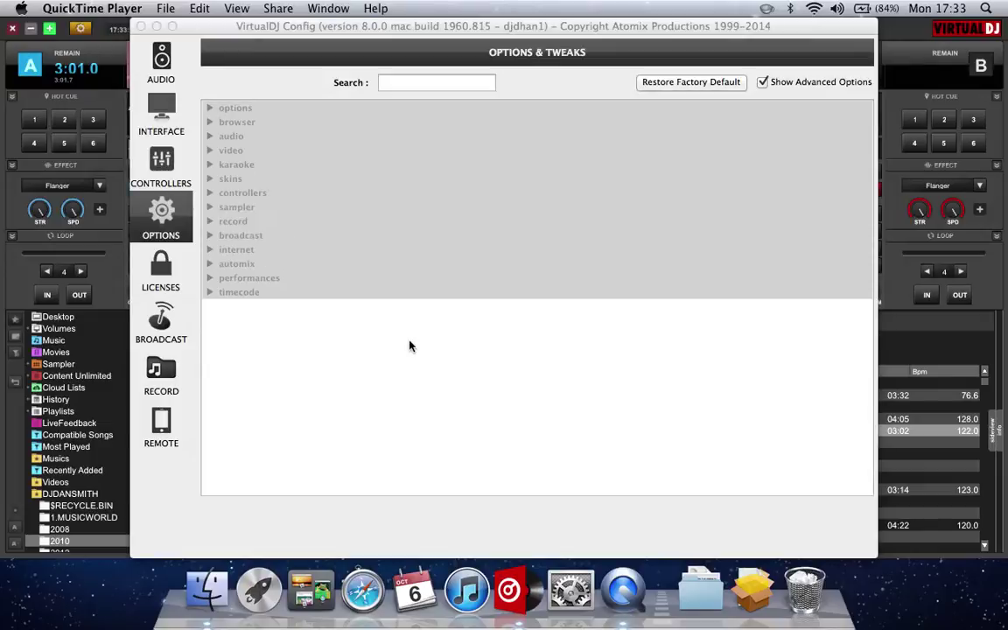
pyautogui.click(211, 179)
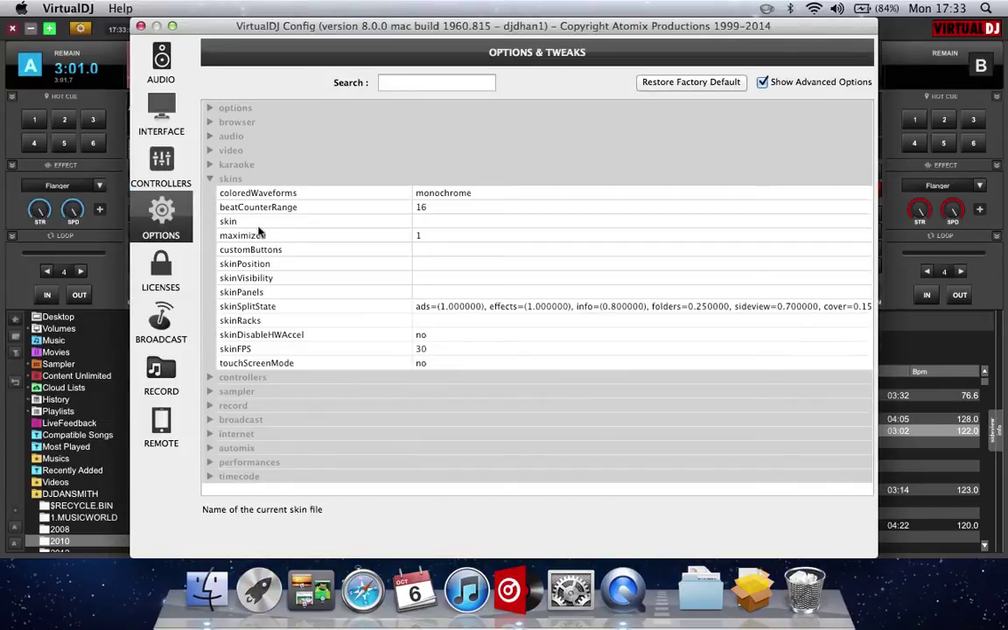
pyautogui.click(325, 349)
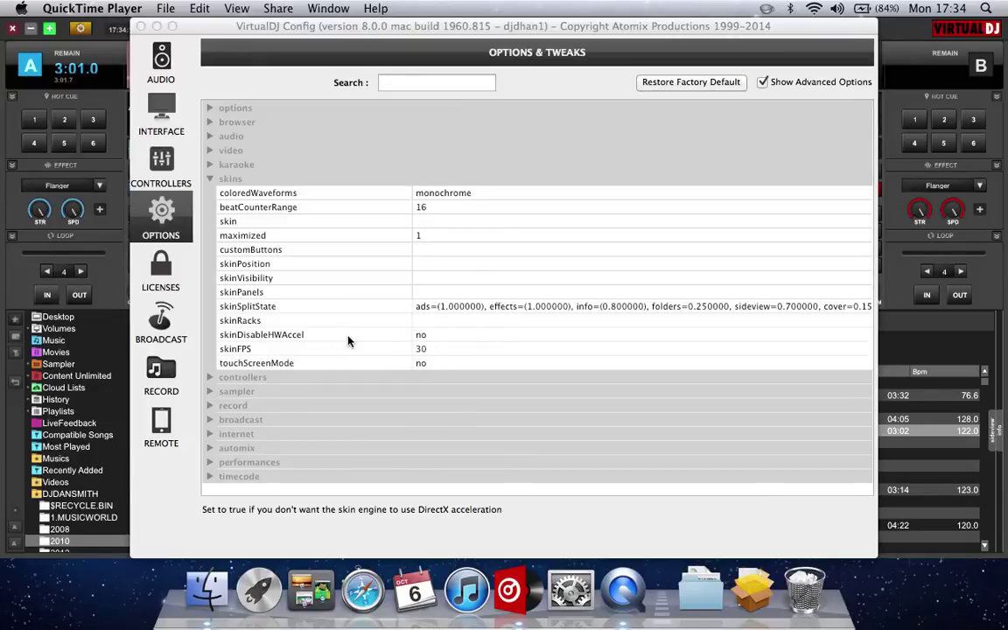
pyautogui.click(456, 338)
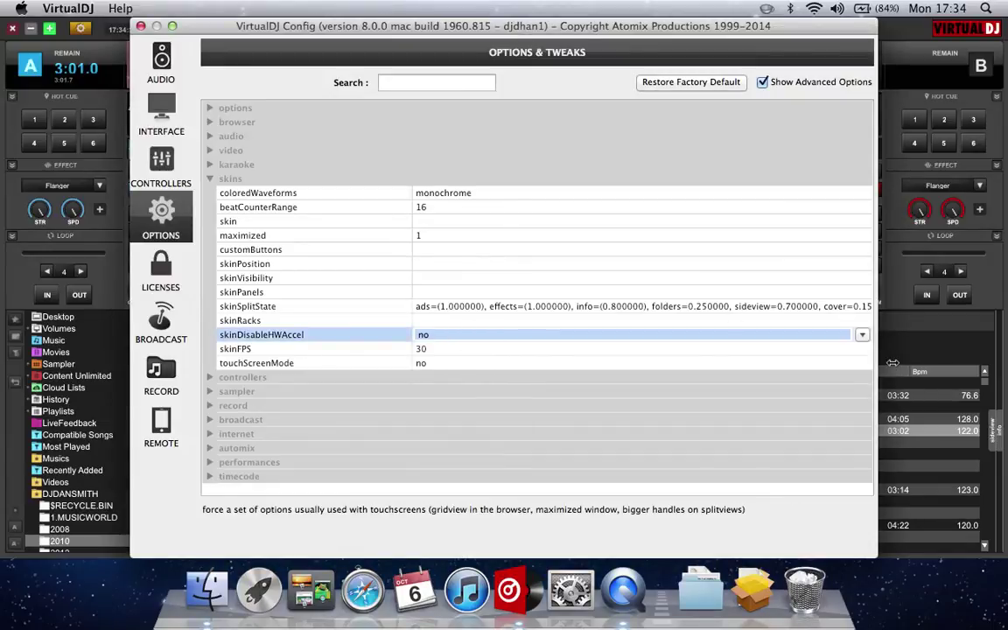
pyautogui.click(857, 335)
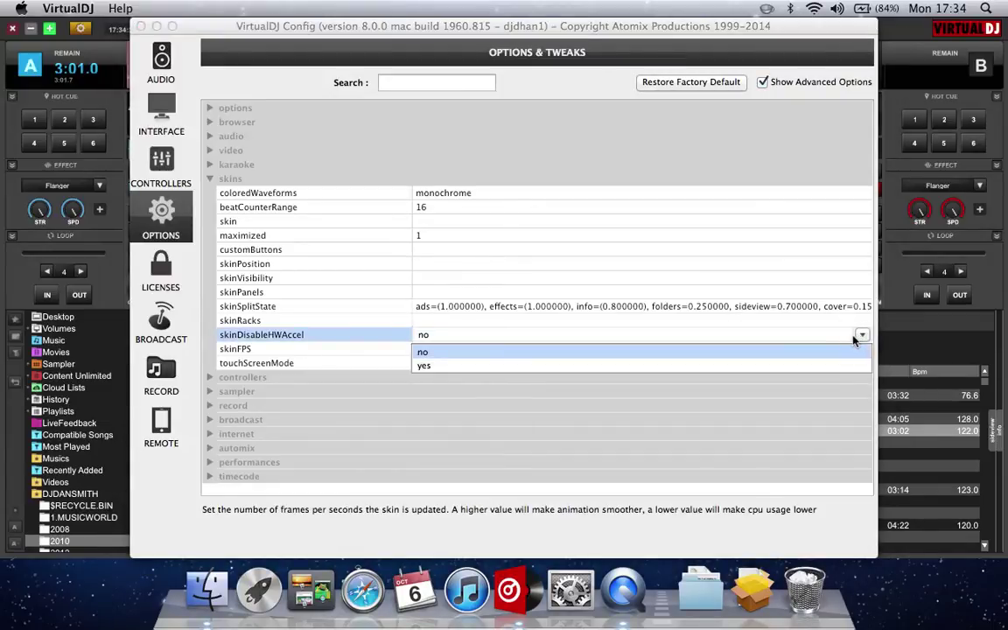
pyautogui.click(847, 352)
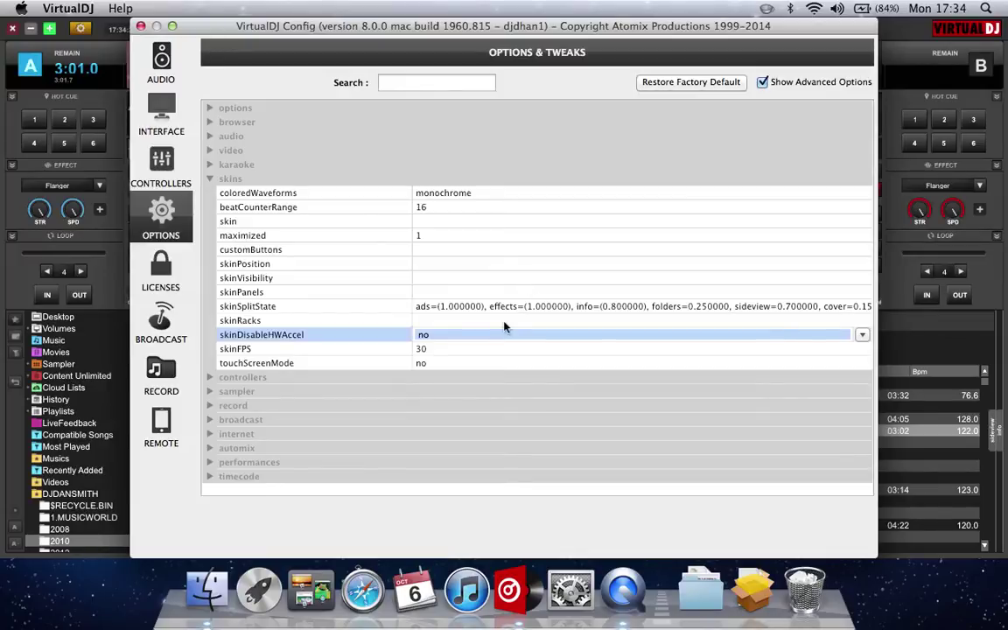
# Set skinFPS to 25 in the skins options and close the configuration window
pyautogui.click(452, 350)
pyautogui.click(453, 349)
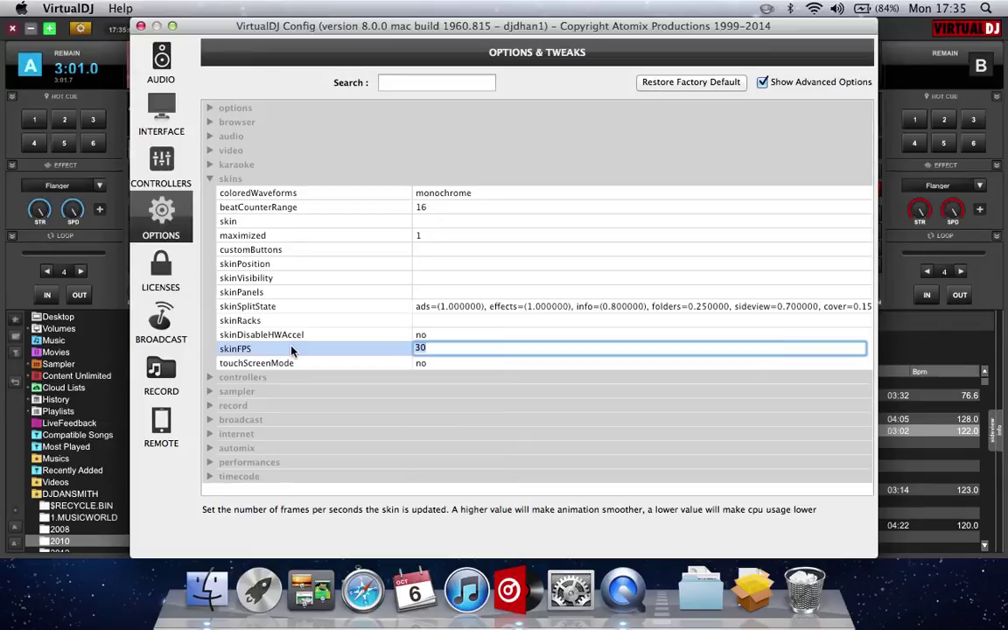
pyautogui.press('BackSpace')
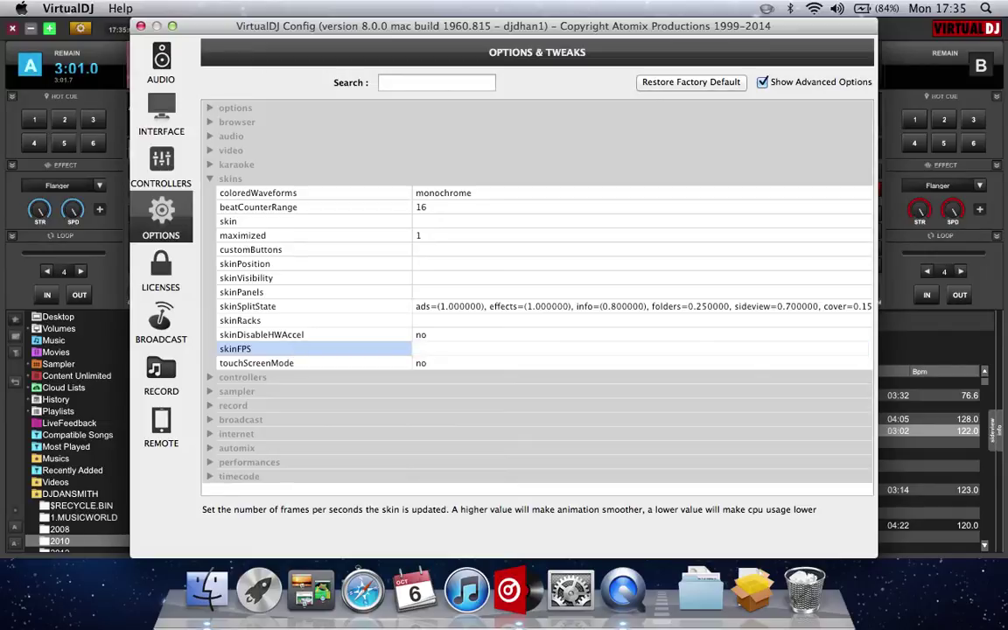
pyautogui.write('25')
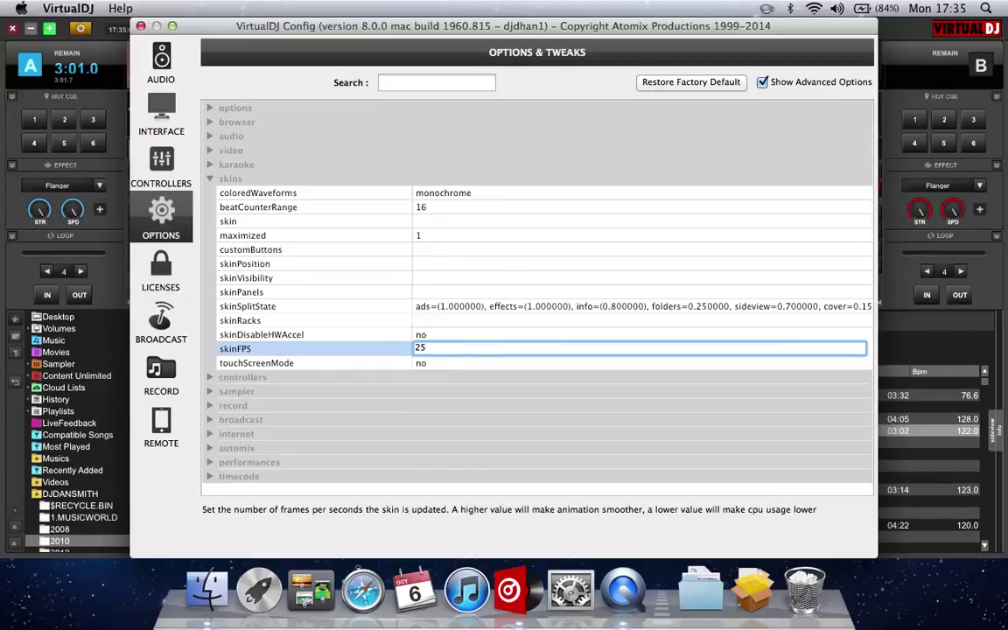
pyautogui.press('Return')
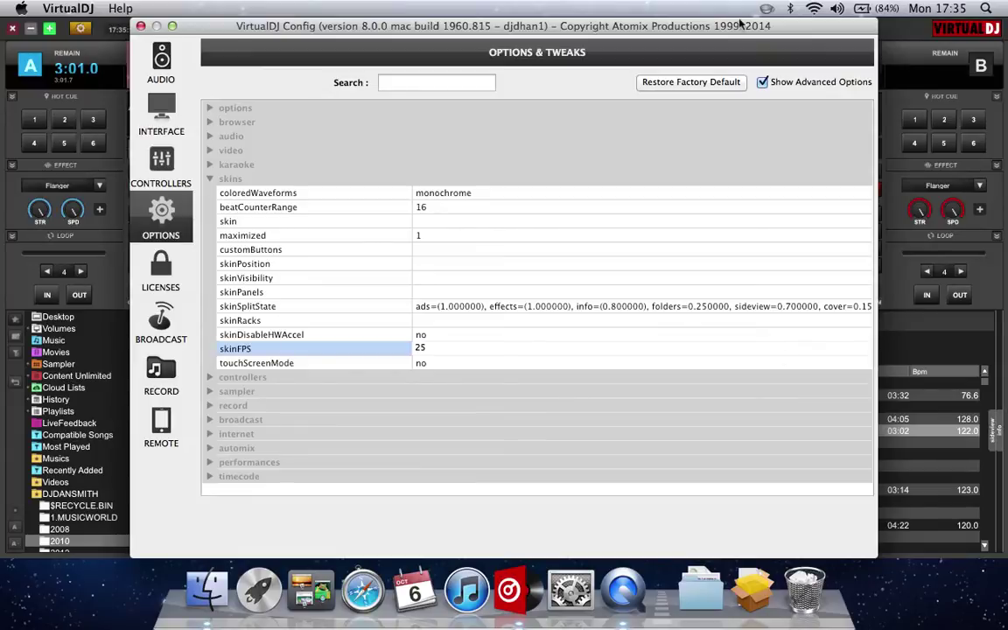
pyautogui.click(140, 26)
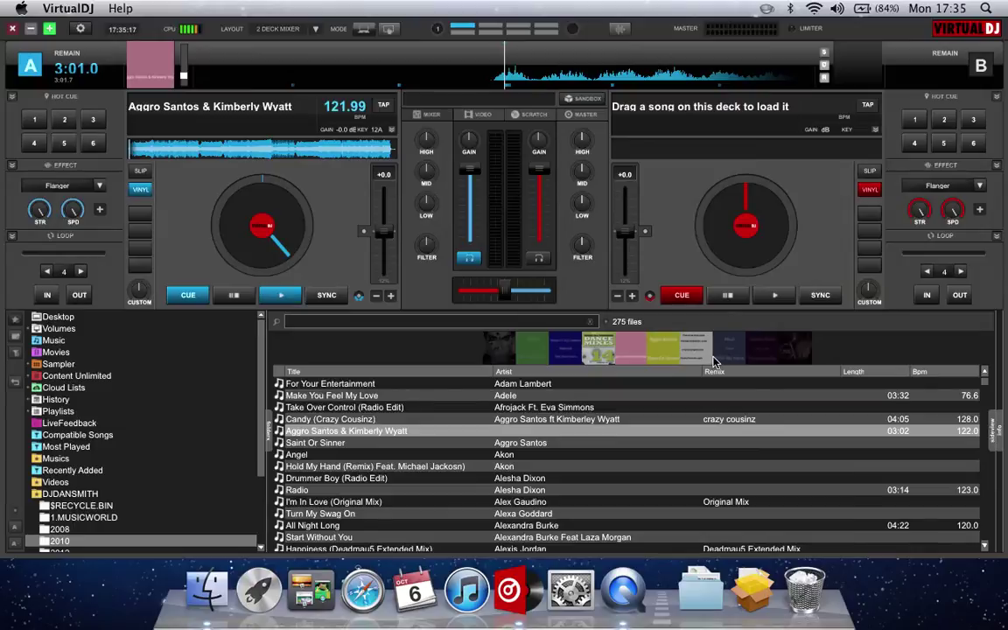
# Browse back and forth through the track covers on the coverflow band above the song list
pyautogui.scroll(3, 713, 362)
pyautogui.scroll(-2, 713, 361)
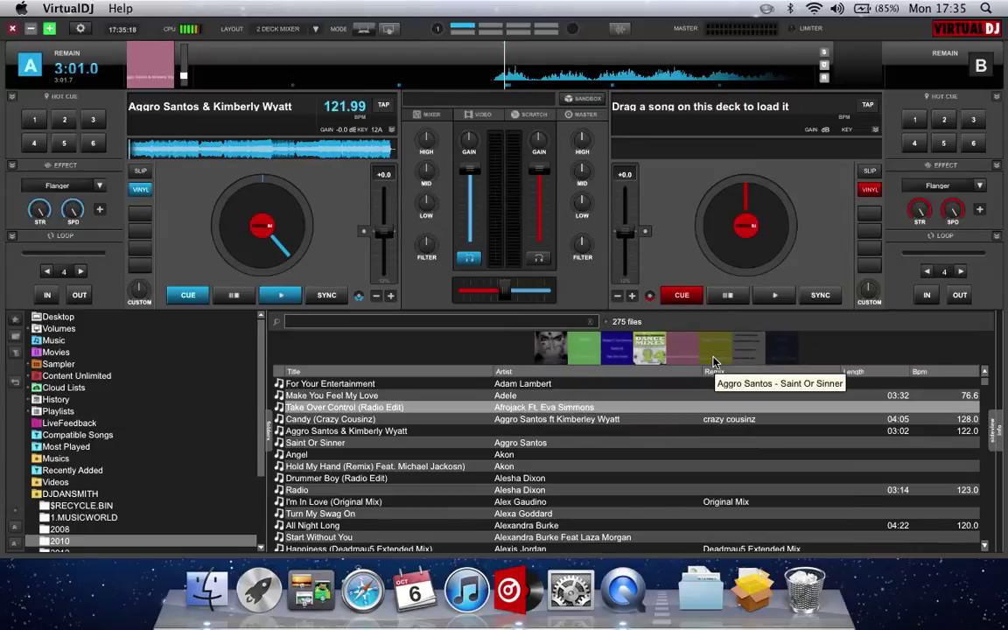
pyautogui.scroll(3, 713, 361)
pyautogui.scroll(-20, 713, 361)
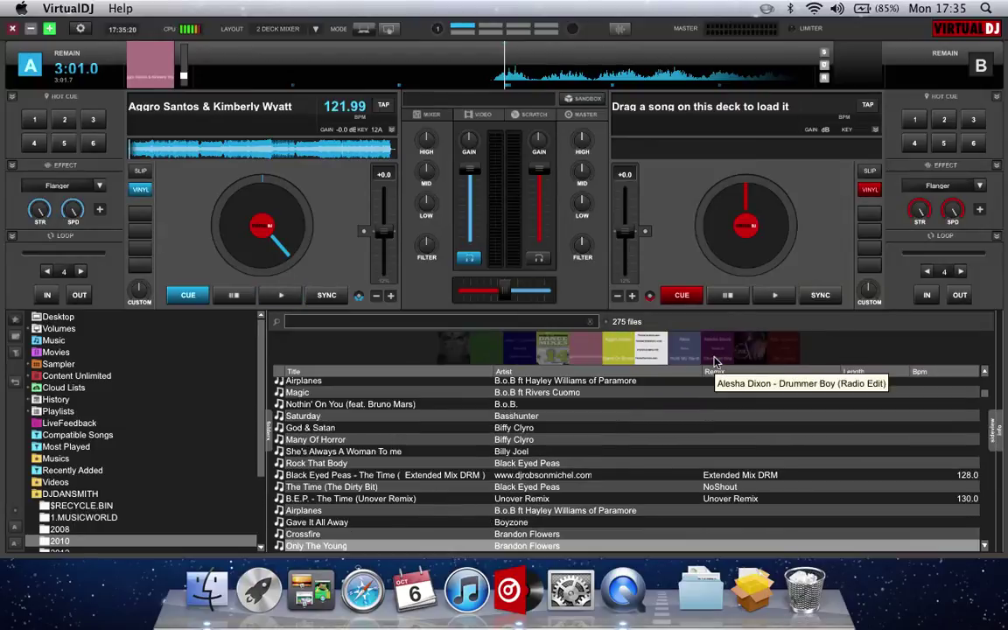
pyautogui.scroll(-8, 713, 361)
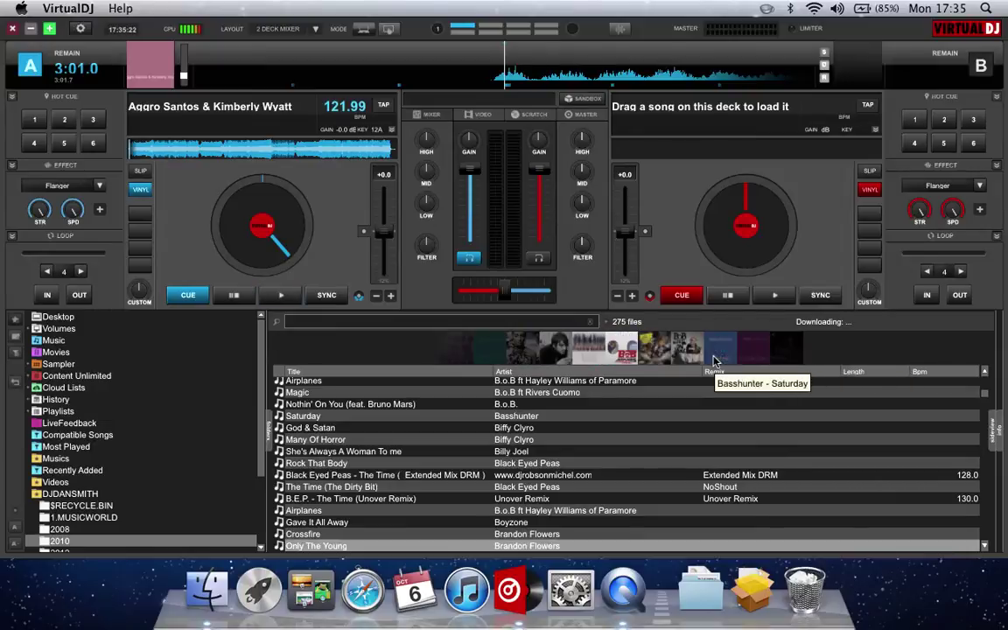
# Search the configuration options for "cover", set coverFlow to no and close the configuration window
pyautogui.click(81, 29)
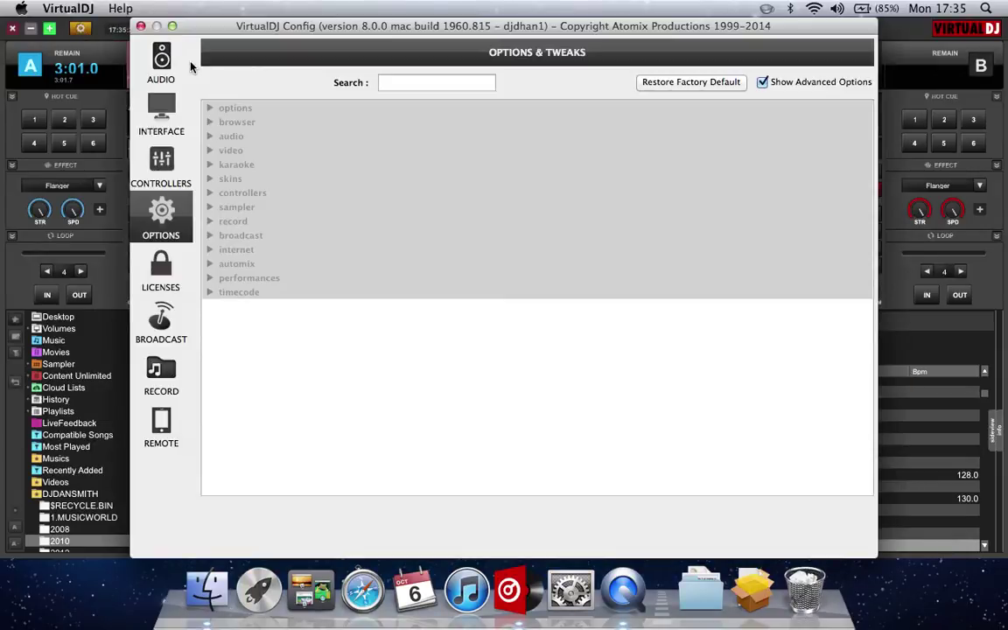
pyautogui.click(427, 81)
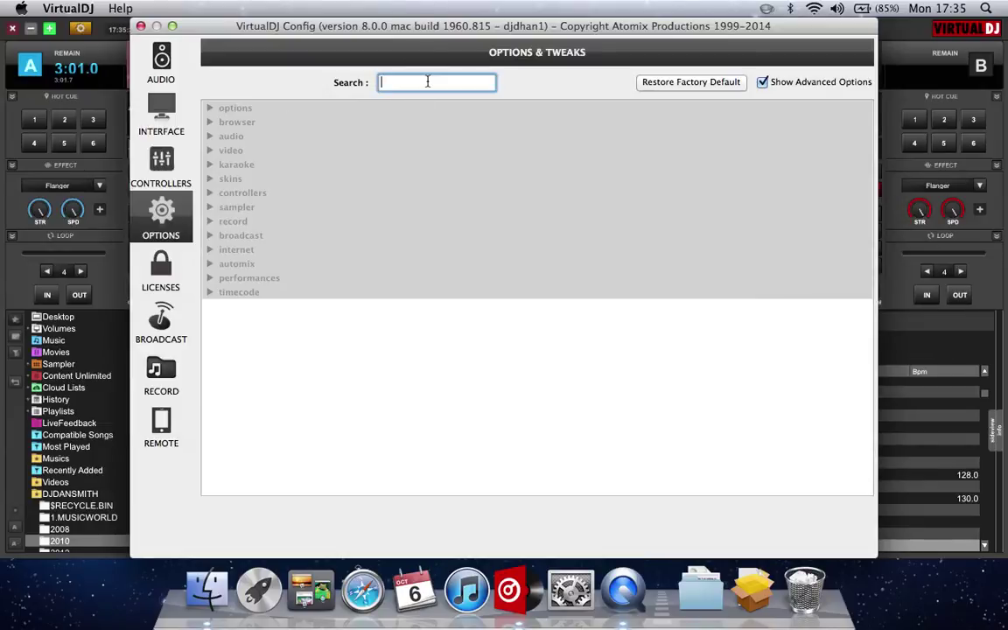
pyautogui.write('c')
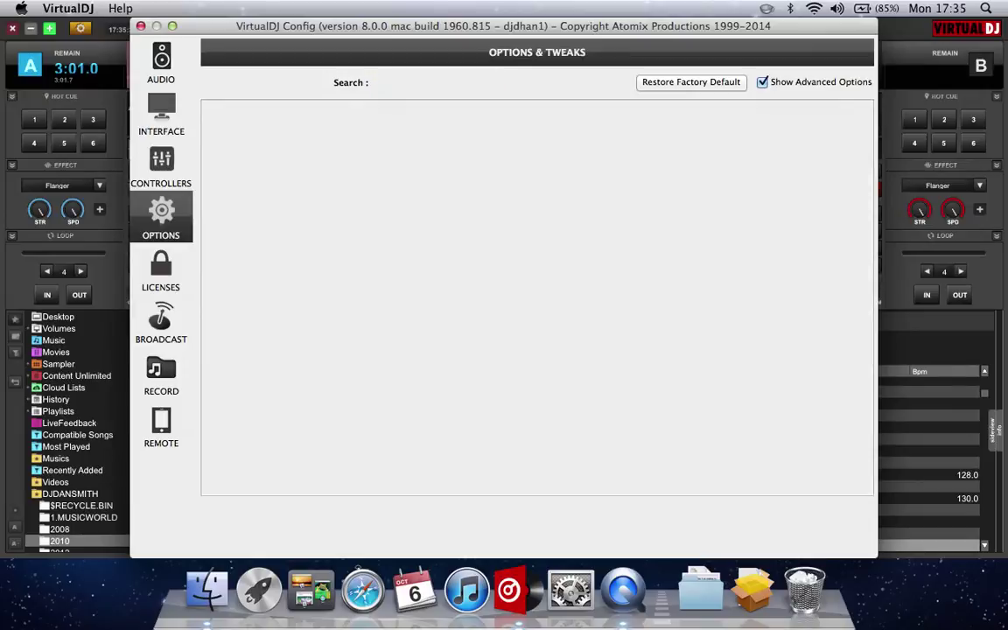
pyautogui.write('over')
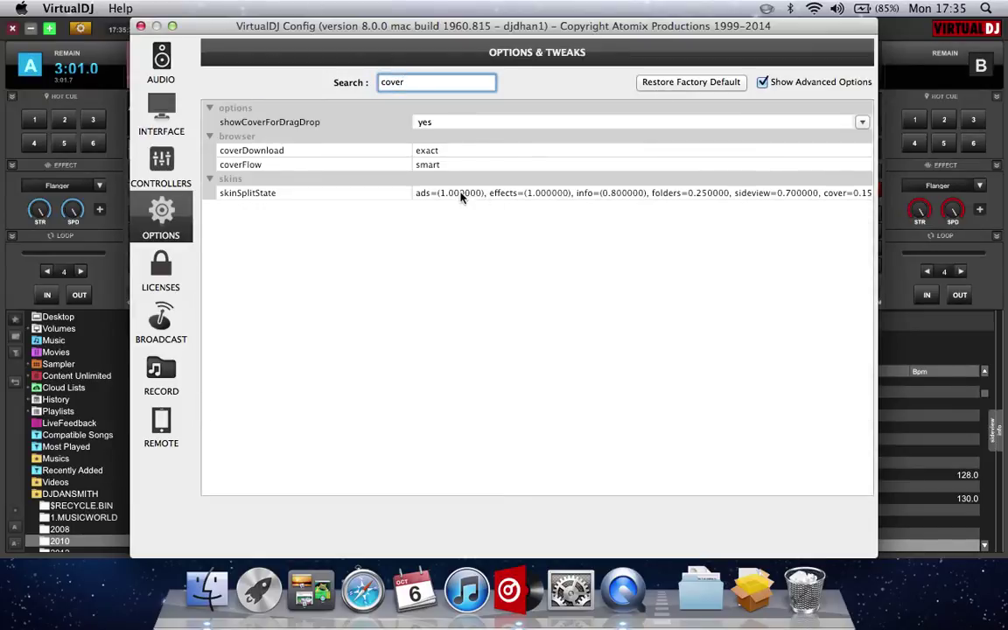
pyautogui.click(506, 168)
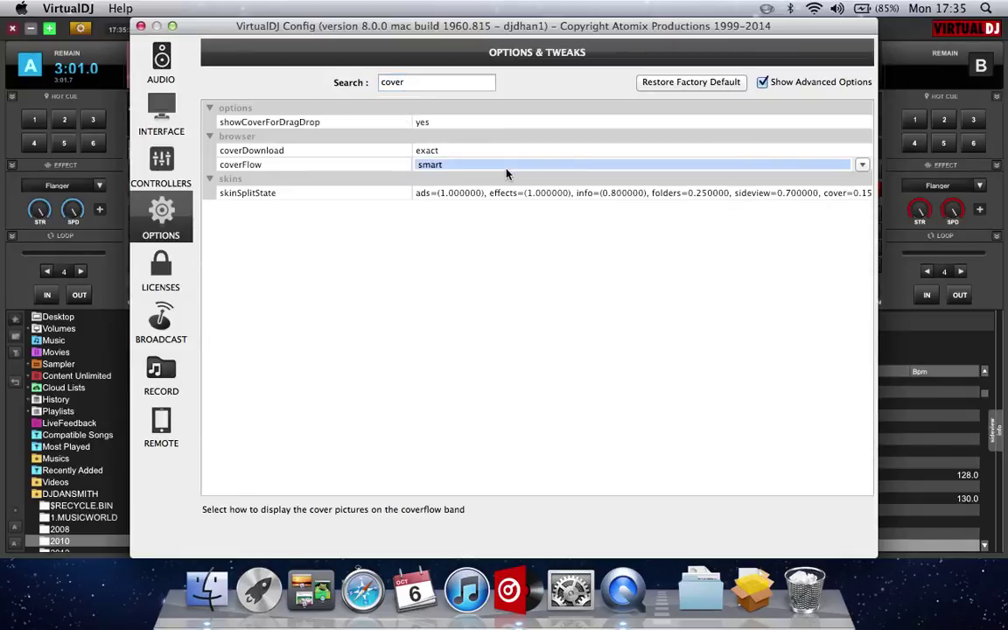
pyautogui.click(859, 165)
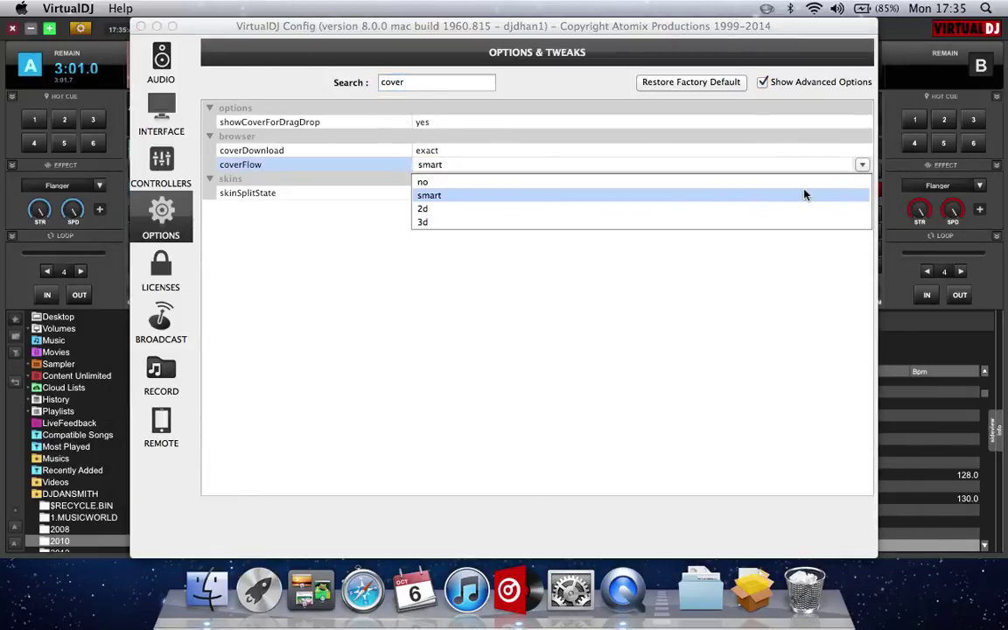
pyautogui.click(803, 192)
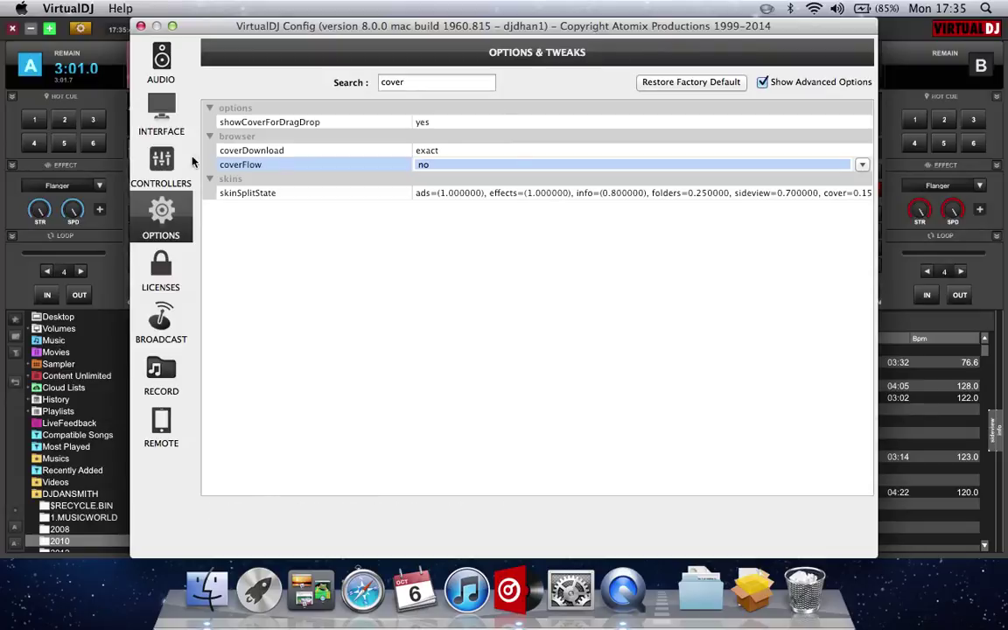
pyautogui.click(140, 27)
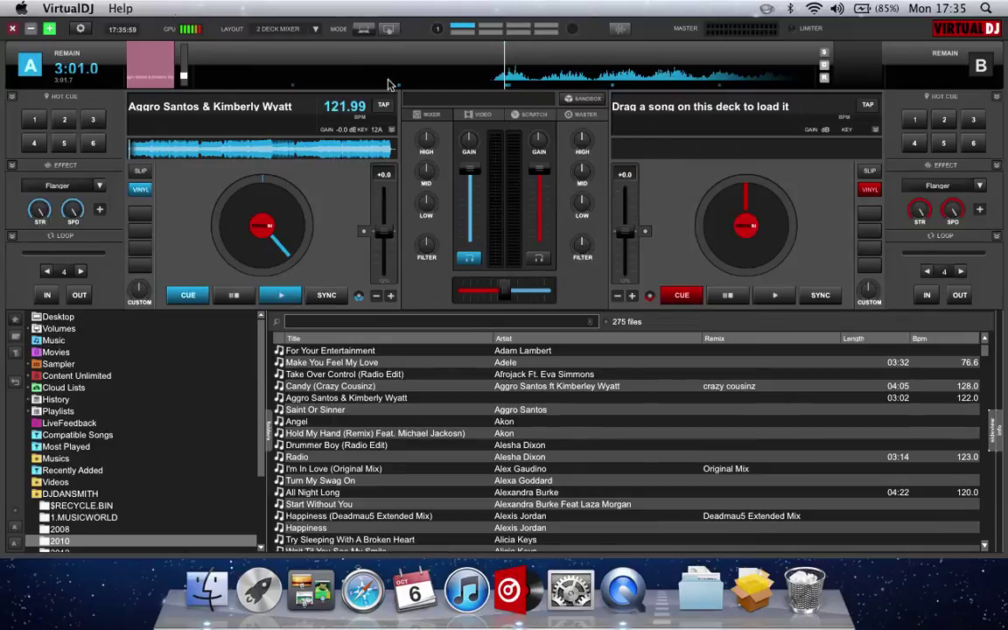
# Search the configuration options for "cover", set coverDownload to no and close the configuration window
pyautogui.click(78, 30)
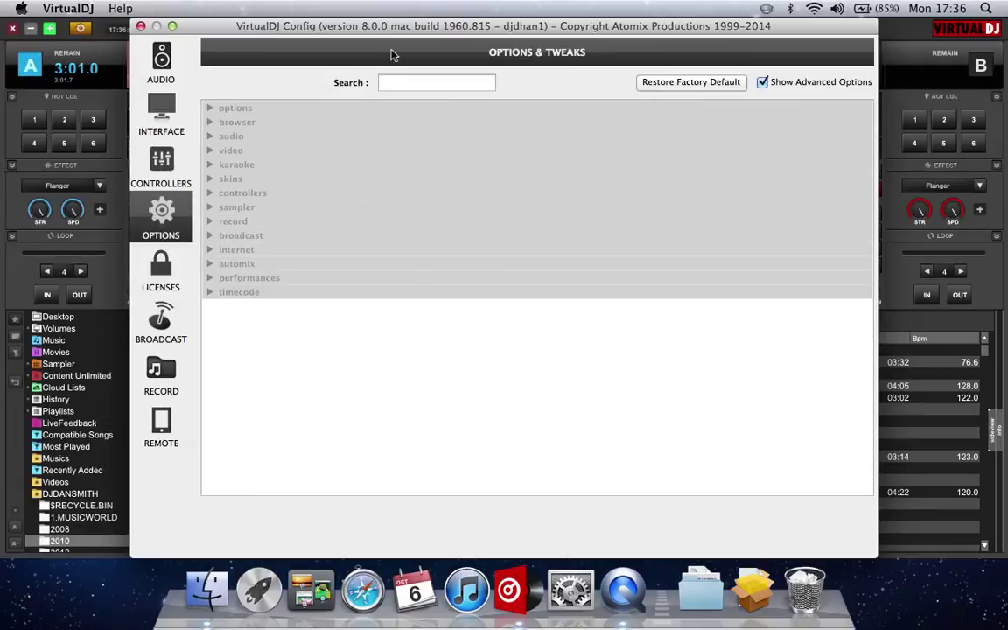
pyautogui.click(403, 82)
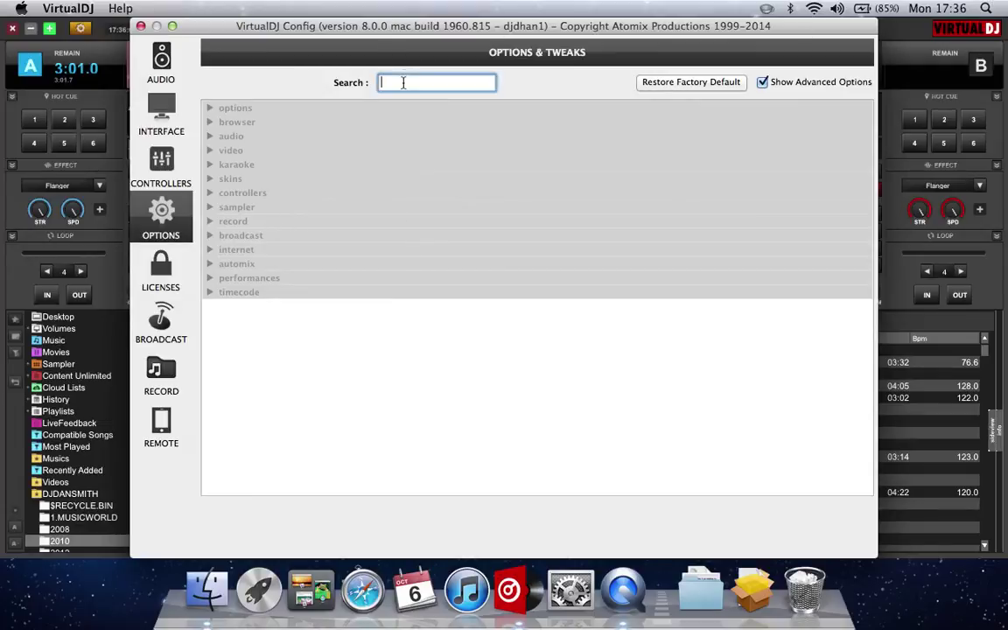
pyautogui.write('cover')
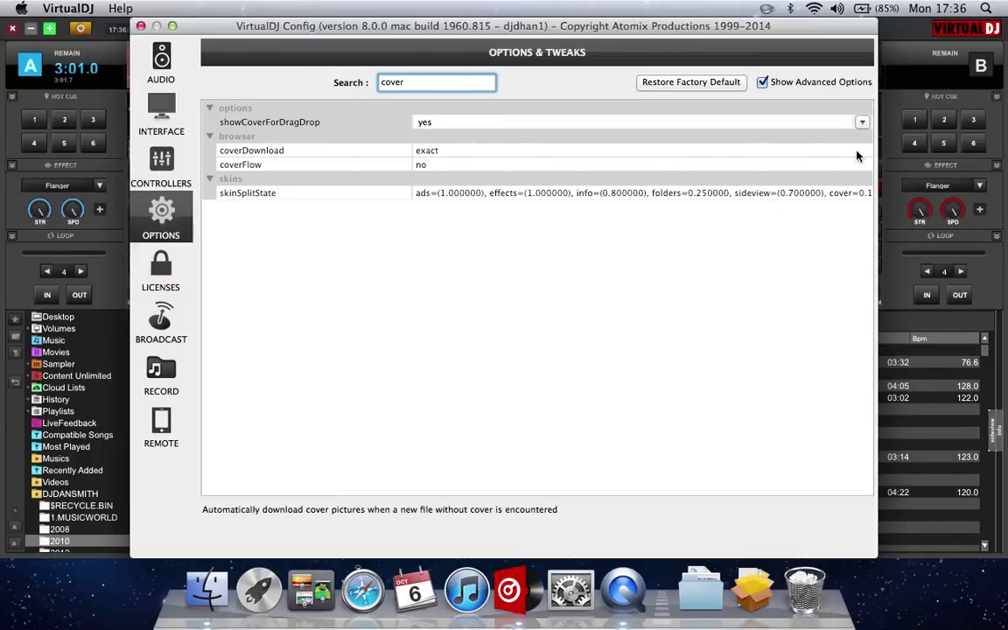
pyautogui.click(807, 152)
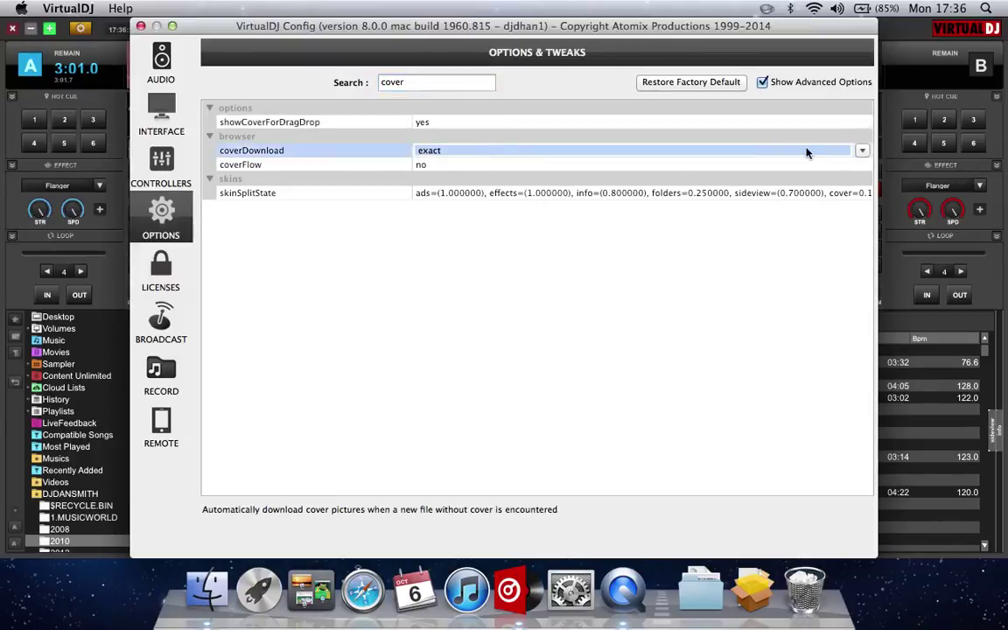
pyautogui.click(861, 152)
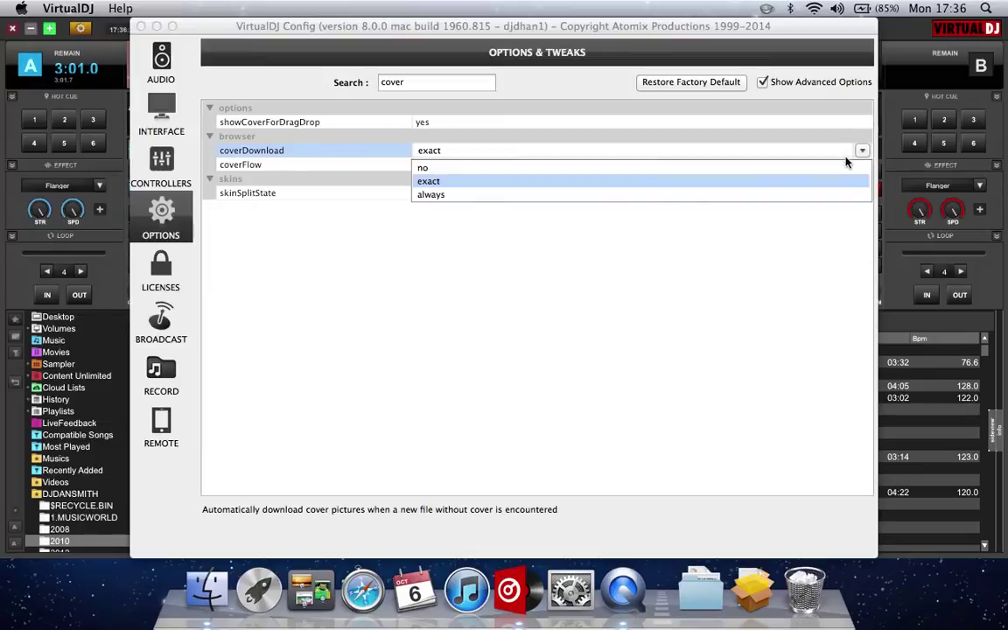
pyautogui.click(836, 167)
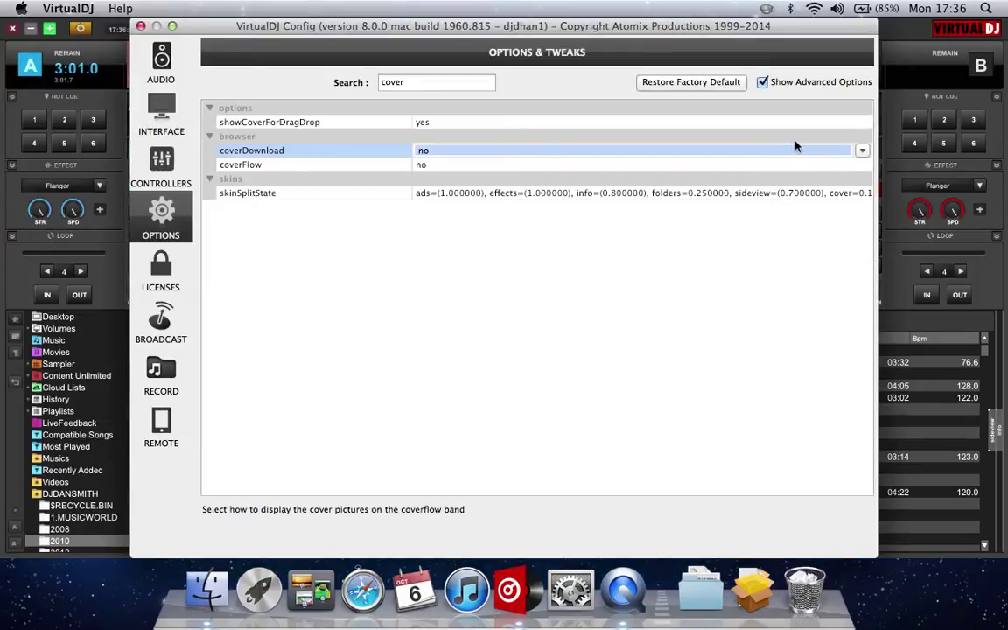
pyautogui.click(137, 26)
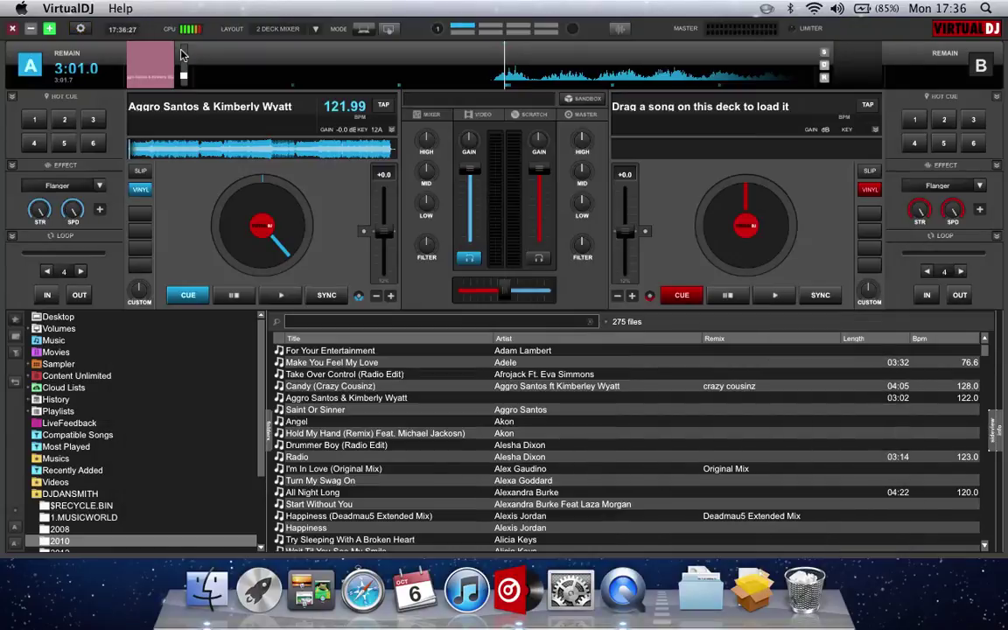
# Turn off the Mac's Wi-Fi and Bluetooth
pyautogui.click(815, 9)
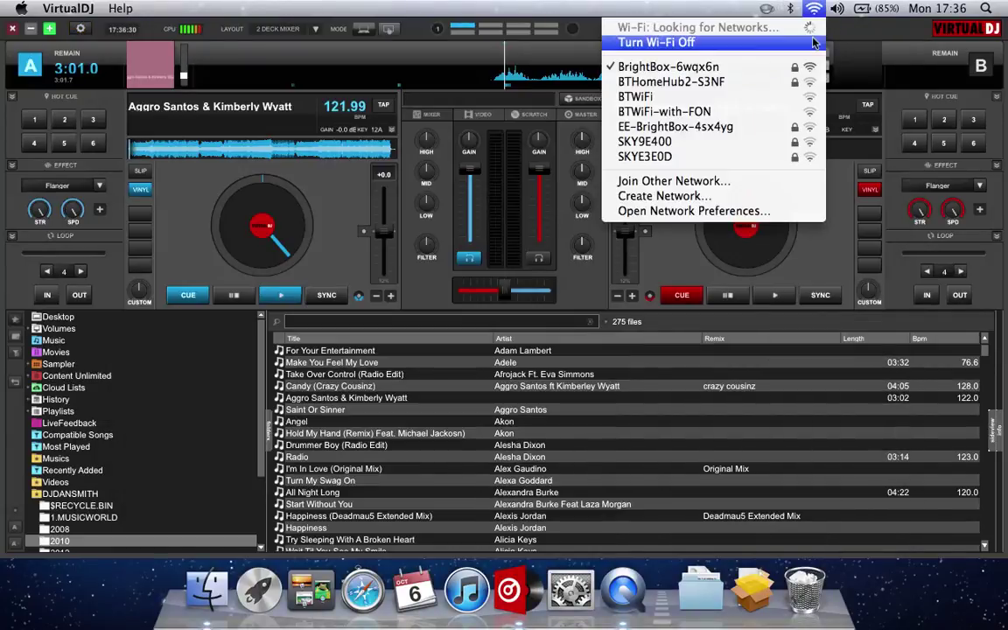
pyautogui.click(806, 42)
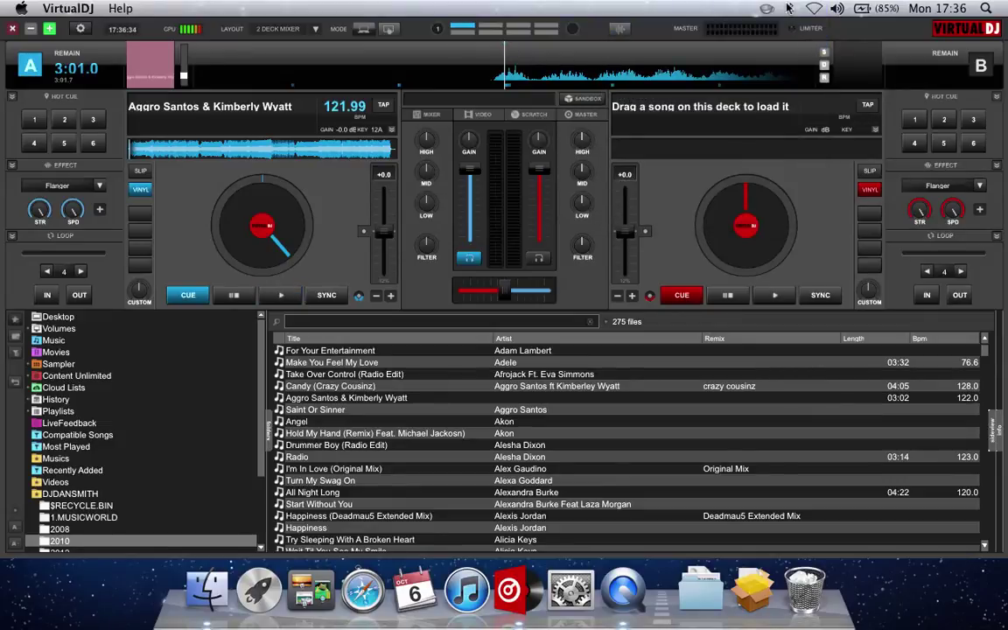
pyautogui.click(788, 9)
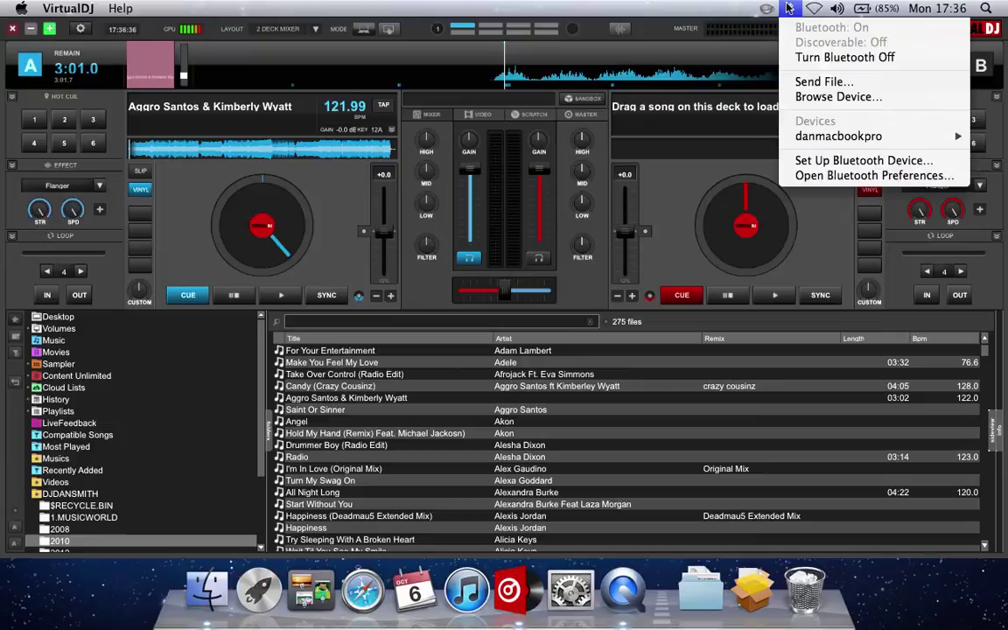
pyautogui.click(825, 59)
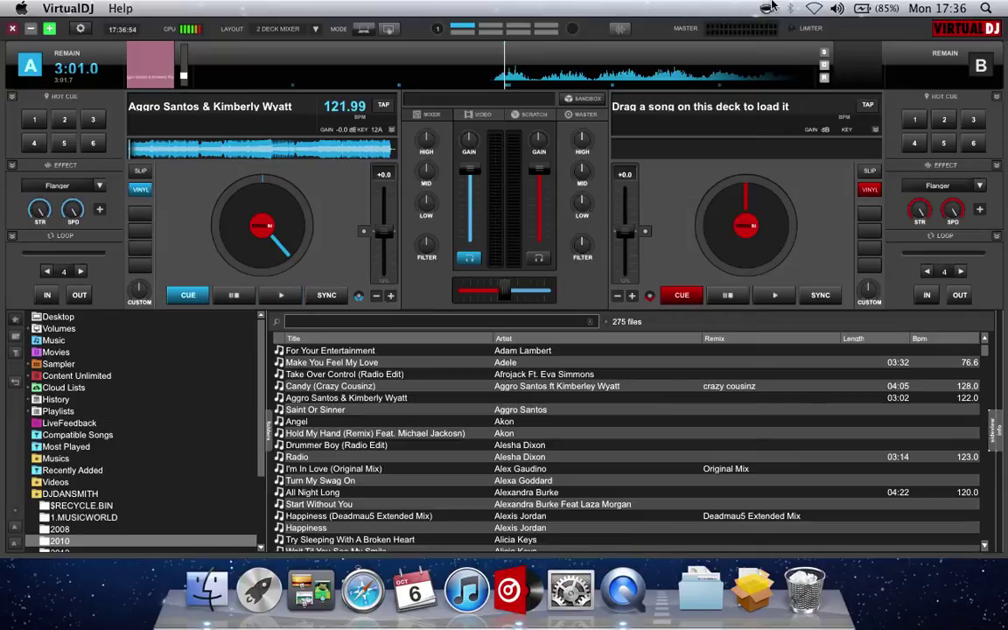
# Expand Volumes in the folder list and view the external music drive's batch operations, such as Analyze for BPM etc, without running any
pyautogui.click(29, 330)
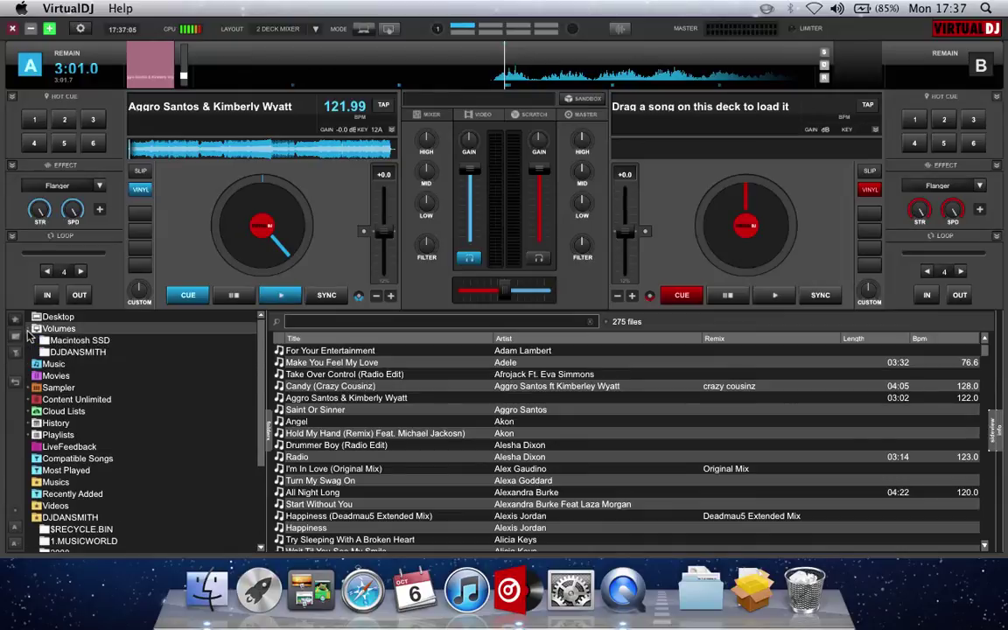
pyautogui.rightClick(78, 352)
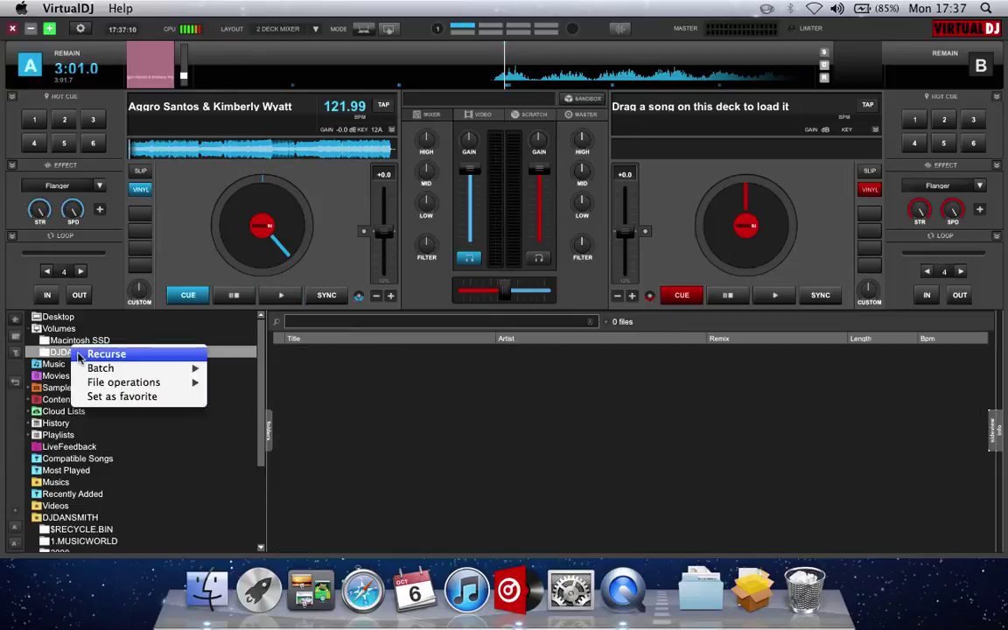
pyautogui.moveTo(109, 382)
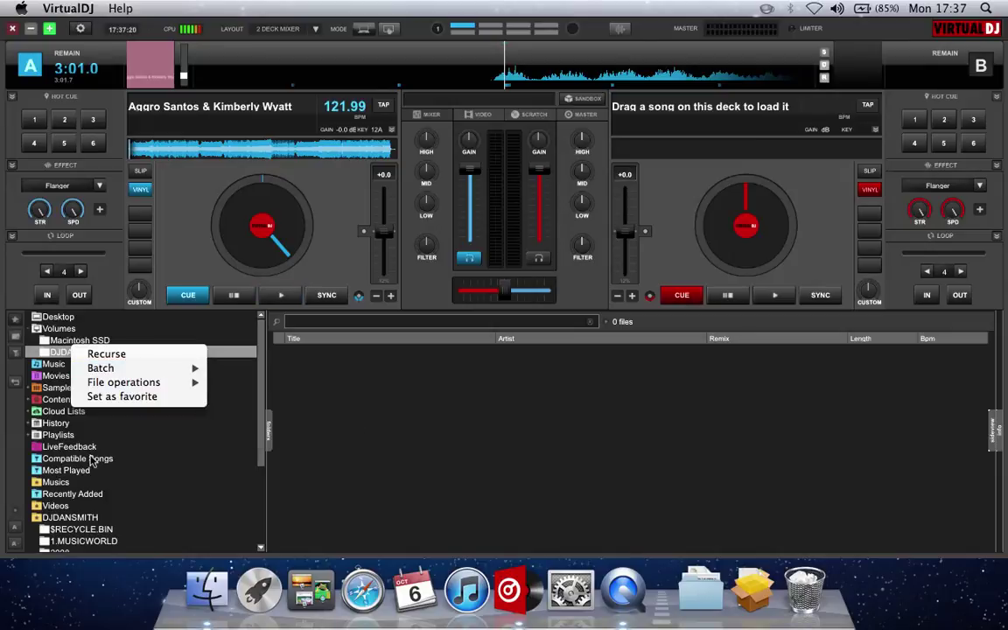
pyautogui.moveTo(177, 368)
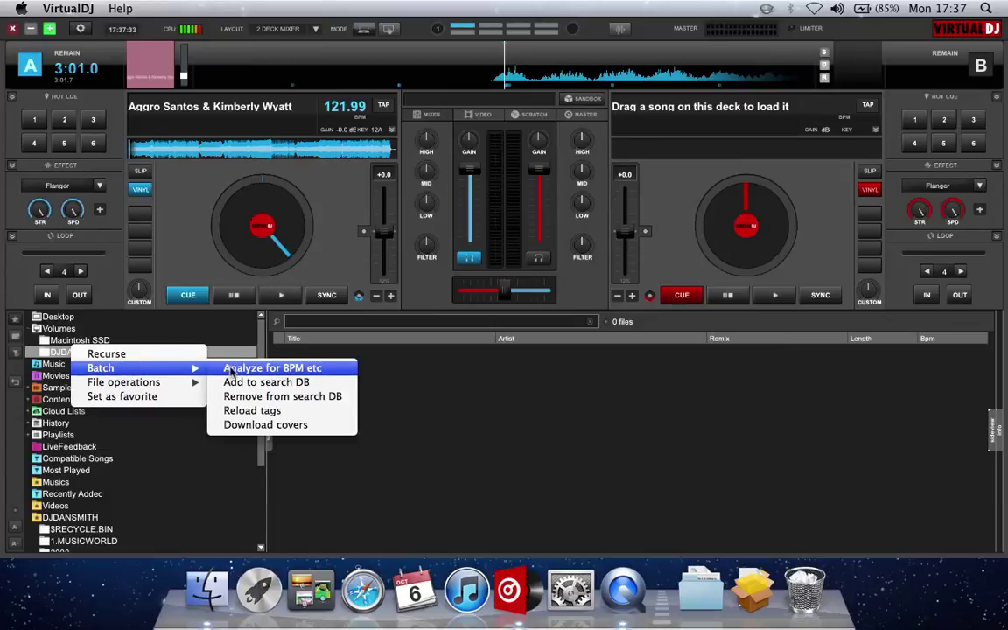
pyautogui.click(569, 382)
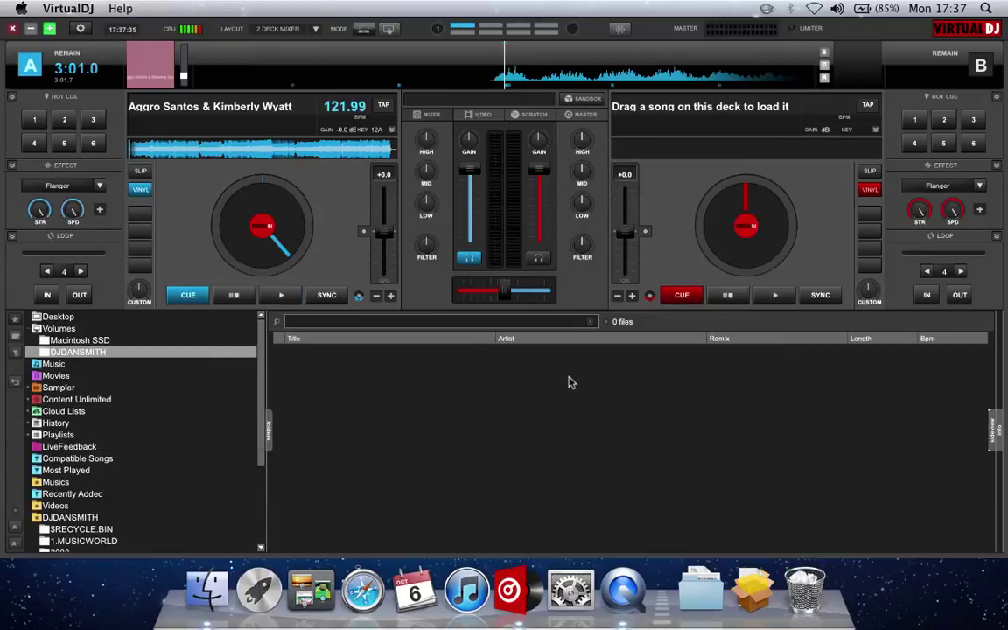